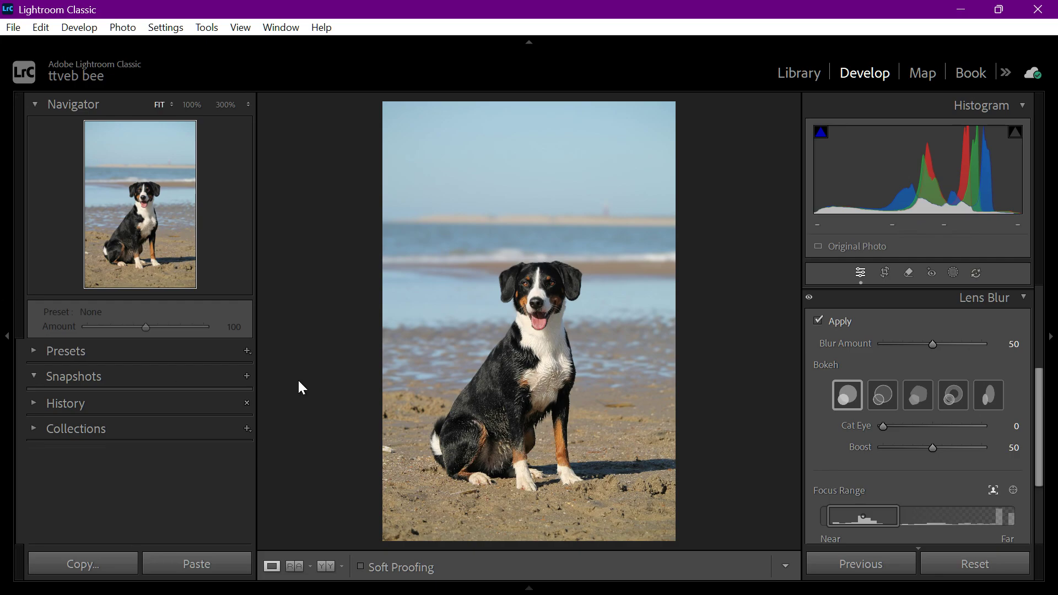
# - Examine the Lens Blur result up close around the dog's chest and front paw
pyautogui.click(546, 372)
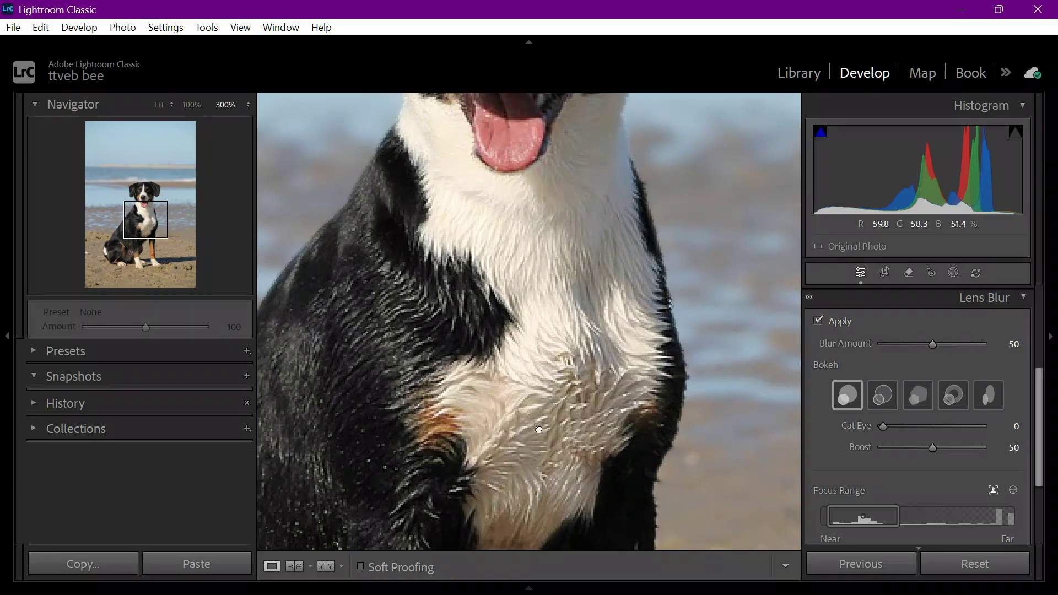
pyautogui.moveTo(547, 372); pyautogui.dragTo(446, 155)
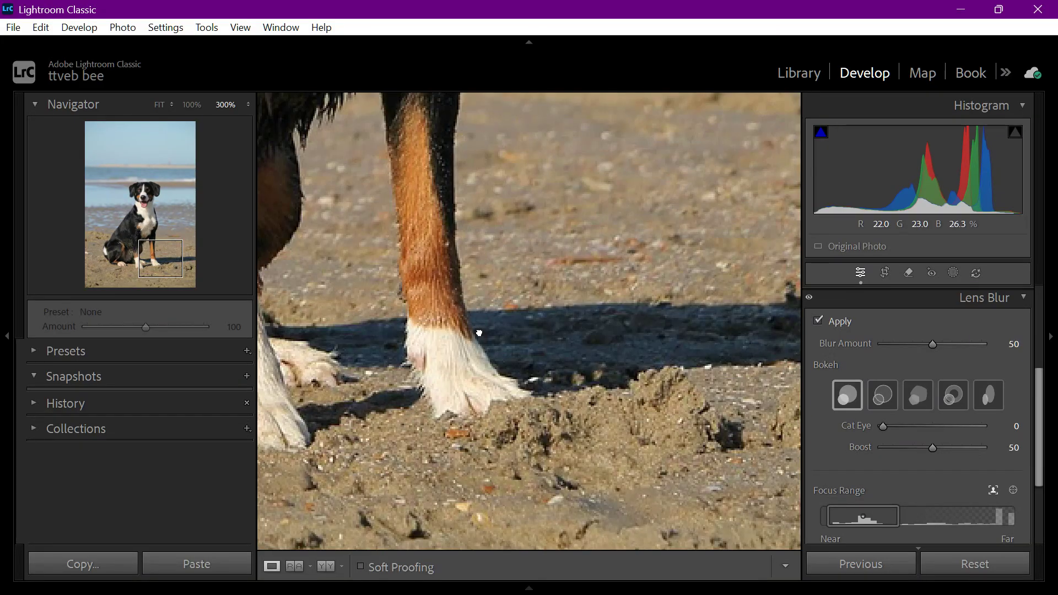
pyautogui.moveTo(483, 349); pyautogui.dragTo(445, 307)
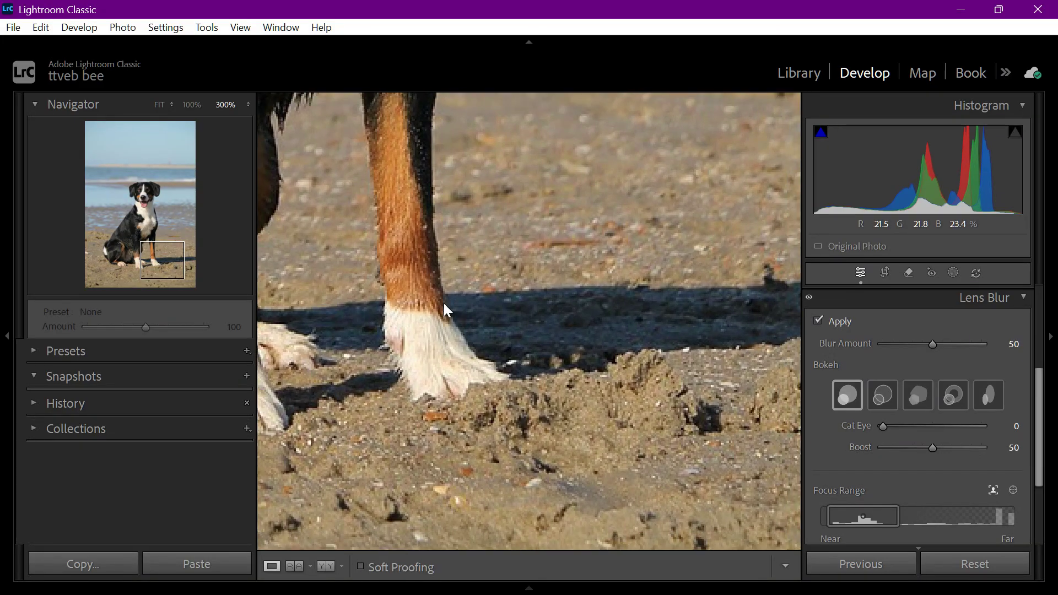
pyautogui.click(445, 307)
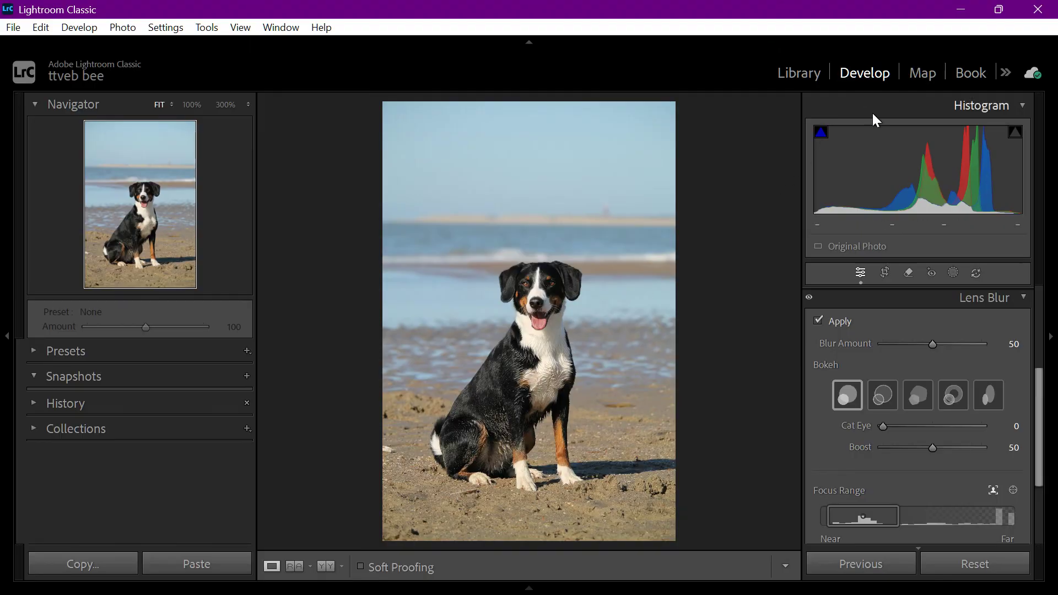
# - Set the Lens Blur amount to 100 and Cat Eye to 59
pyautogui.scroll(3, 910, 328)
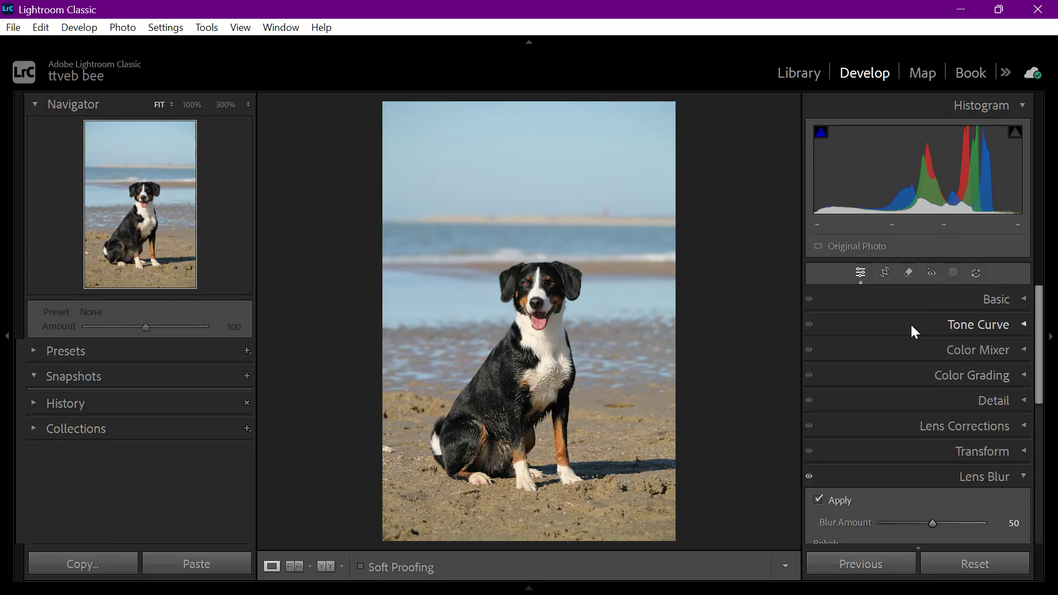
pyautogui.scroll(-5, 910, 325)
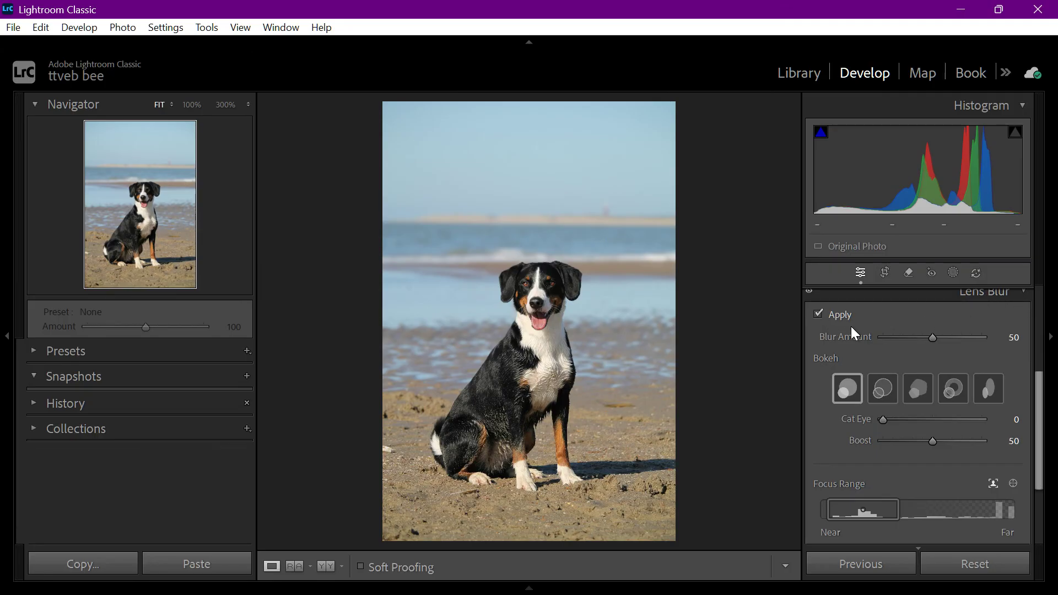
pyautogui.scroll(-3, 903, 337)
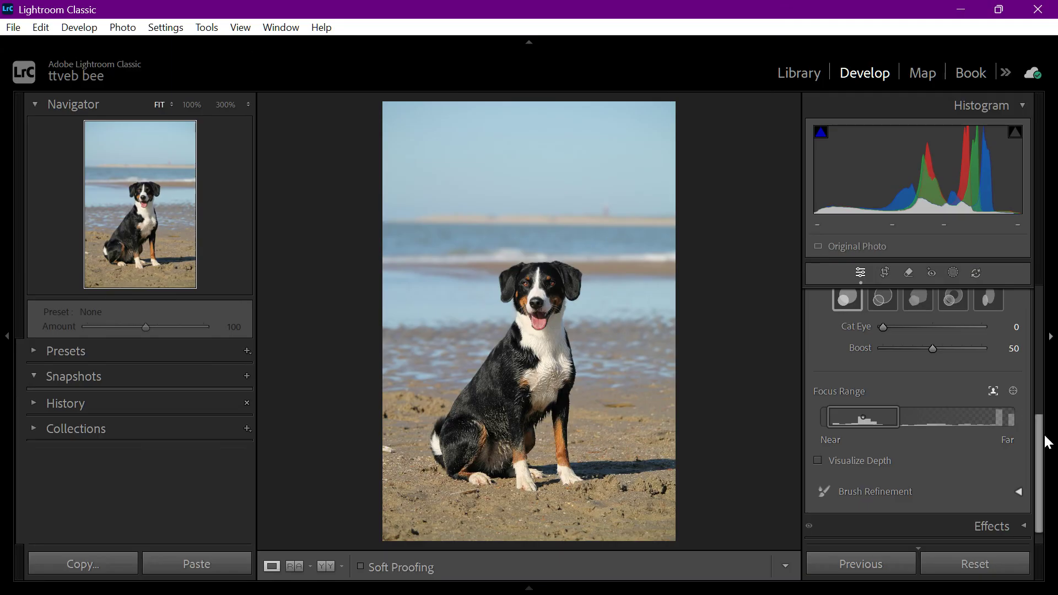
pyautogui.moveTo(1039, 430); pyautogui.dragTo(1030, 355)
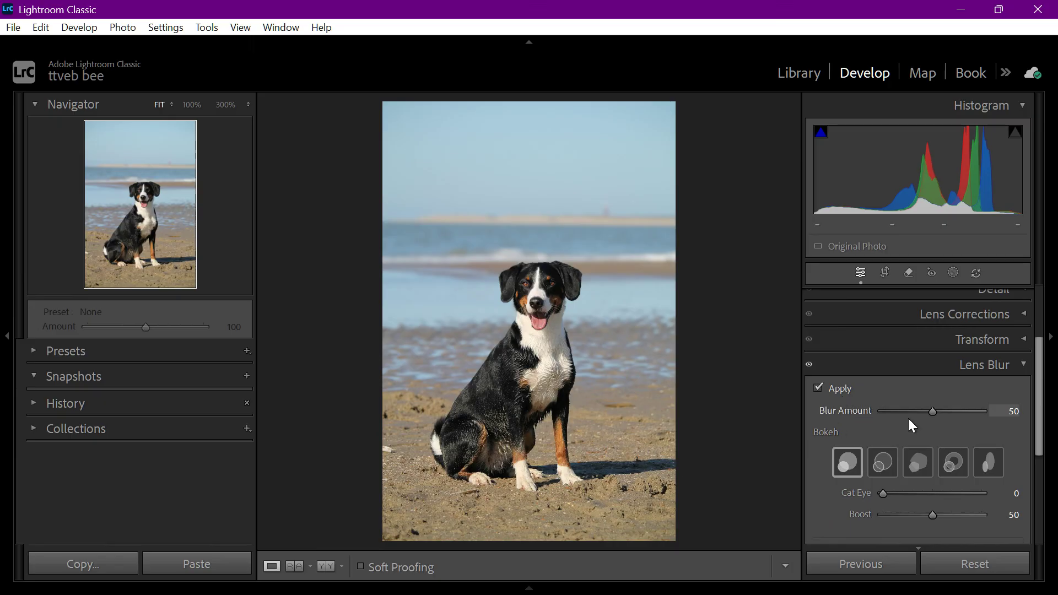
pyautogui.moveTo(927, 410); pyautogui.dragTo(970, 414)
pyautogui.scroll(-3, 907, 438)
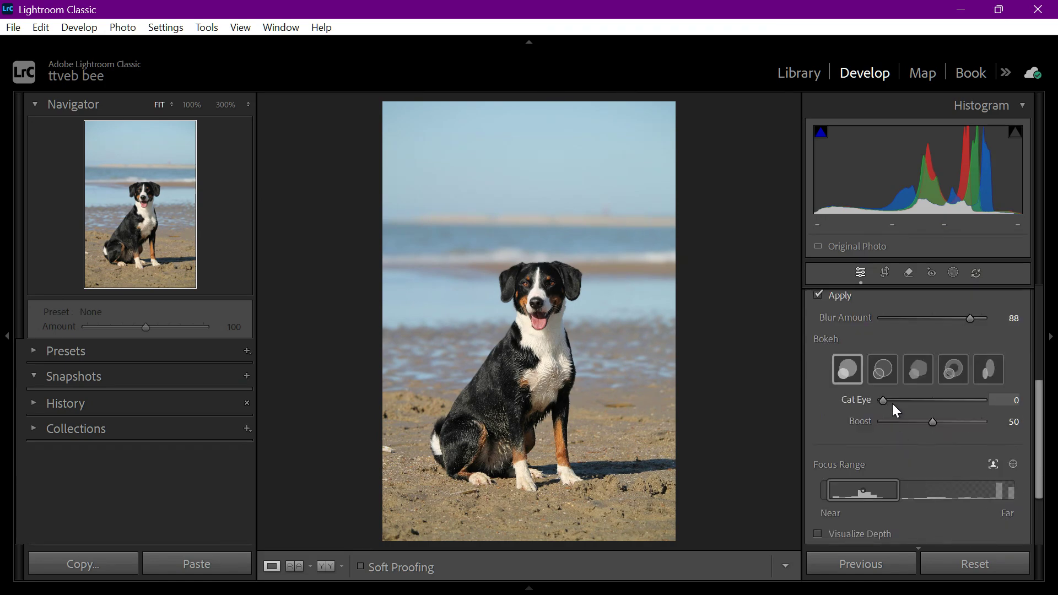
pyautogui.moveTo(892, 403); pyautogui.dragTo(947, 412)
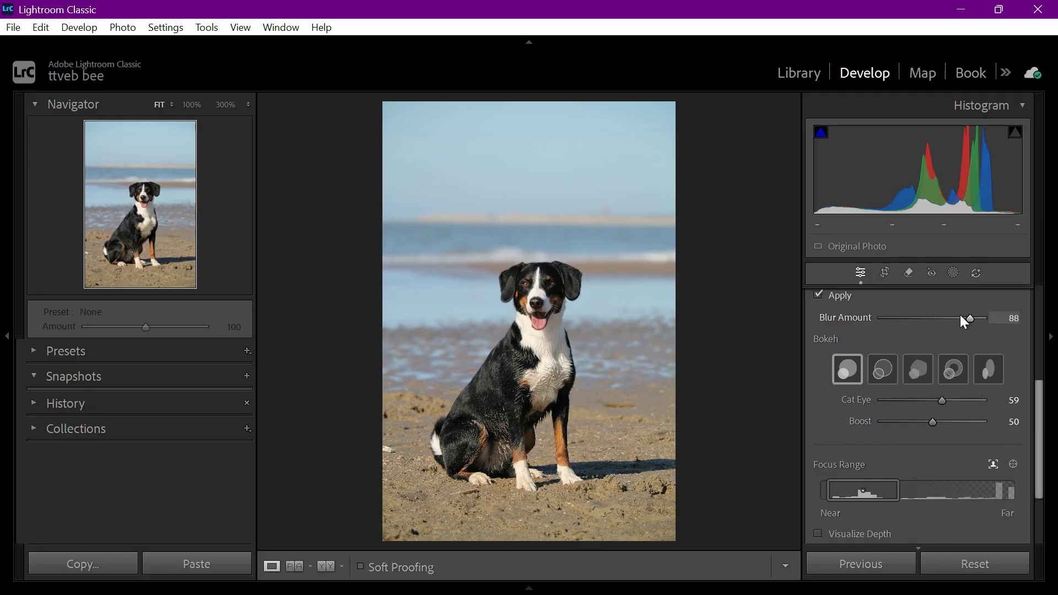
pyautogui.moveTo(961, 316); pyautogui.dragTo(1036, 332)
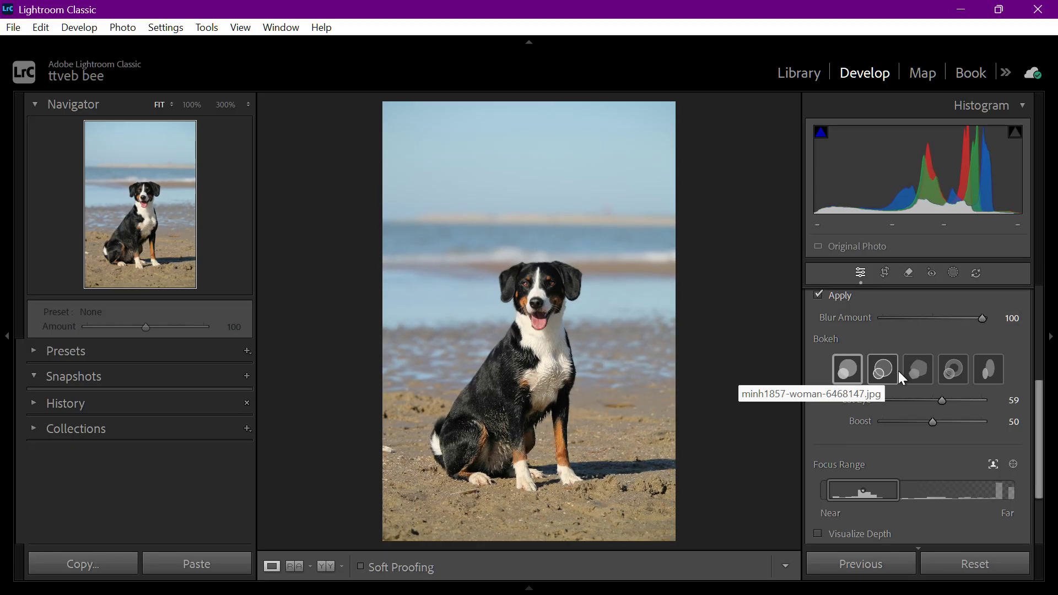
# - Try the fifth and second bokeh shapes, checking them on the dog's head up close, and select the third shape
pyautogui.click(980, 372)
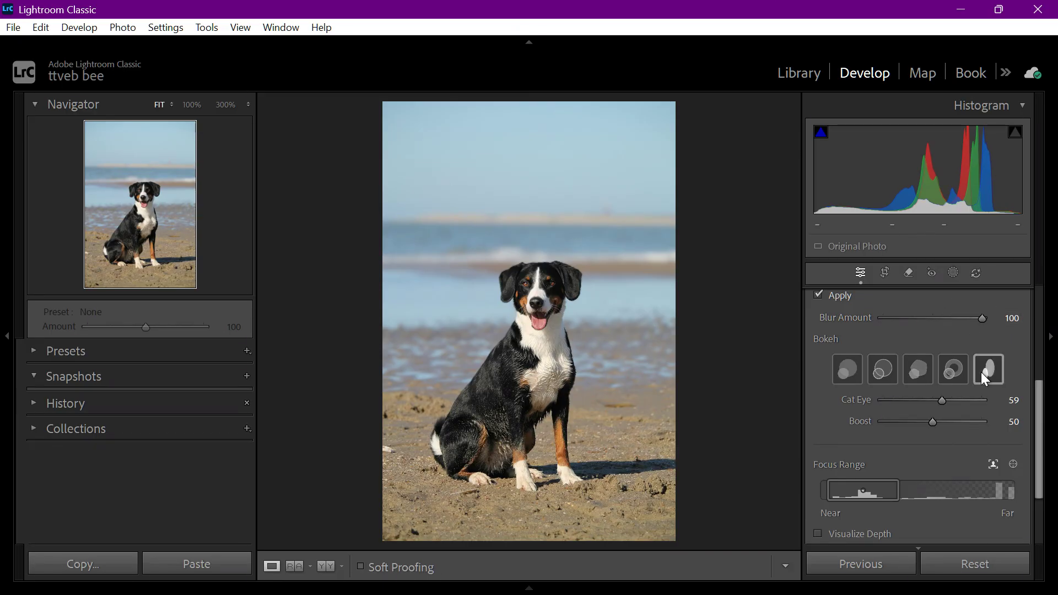
pyautogui.click(549, 286)
pyautogui.moveTo(548, 336); pyautogui.dragTo(598, 320)
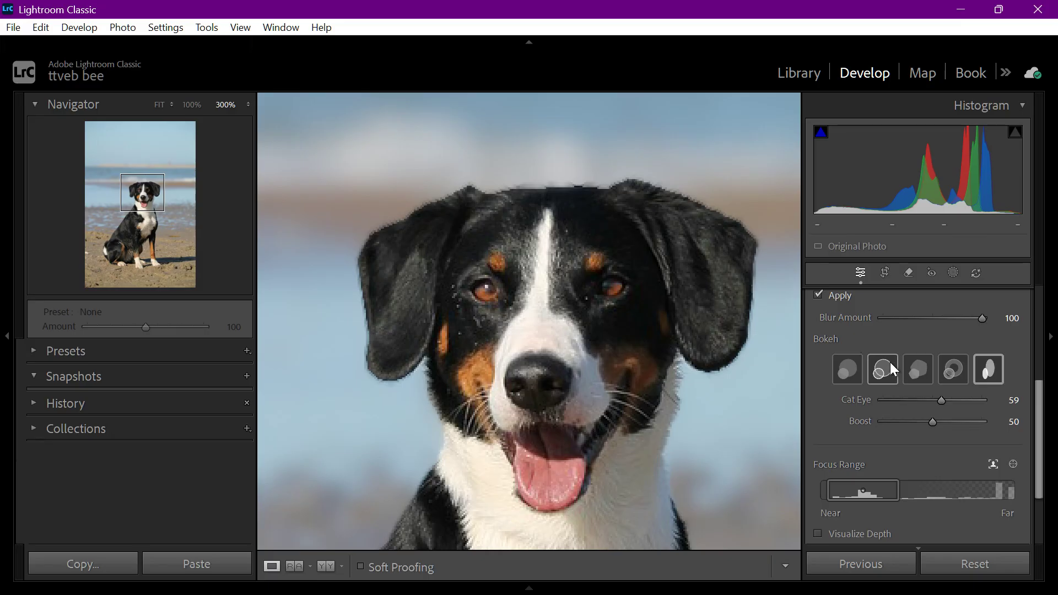
pyautogui.click(874, 376)
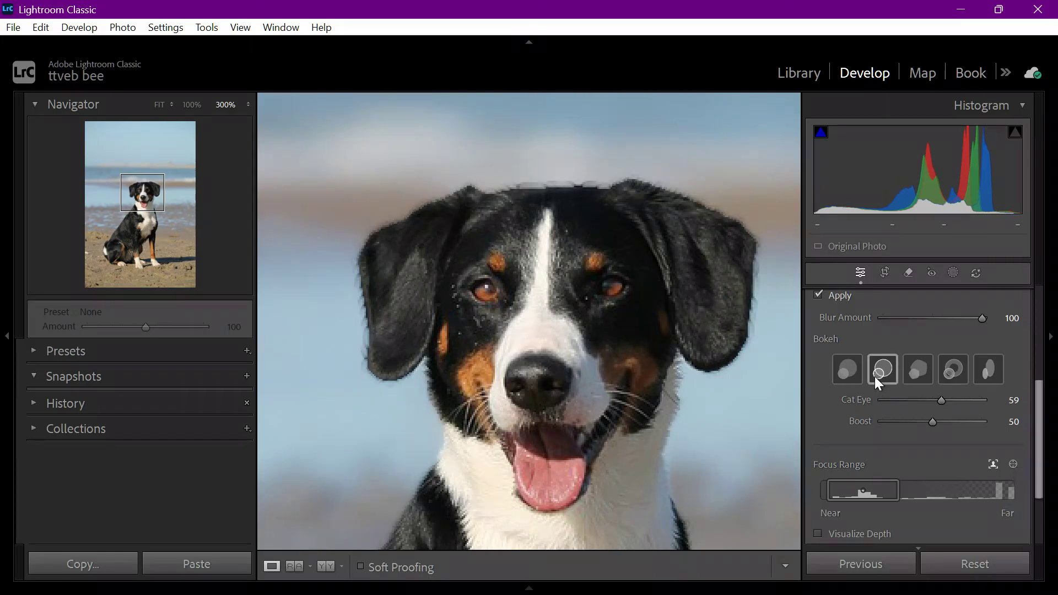
pyautogui.click(911, 377)
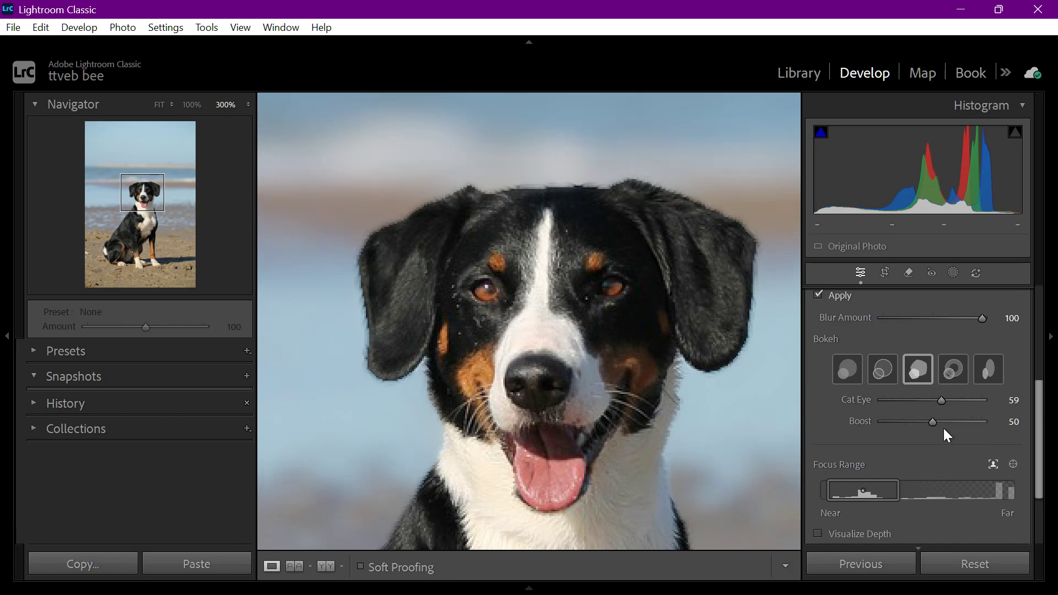
# - Set the bokeh's Cat Eye to 69 and Boost to 64
pyautogui.moveTo(947, 405); pyautogui.dragTo(888, 405)
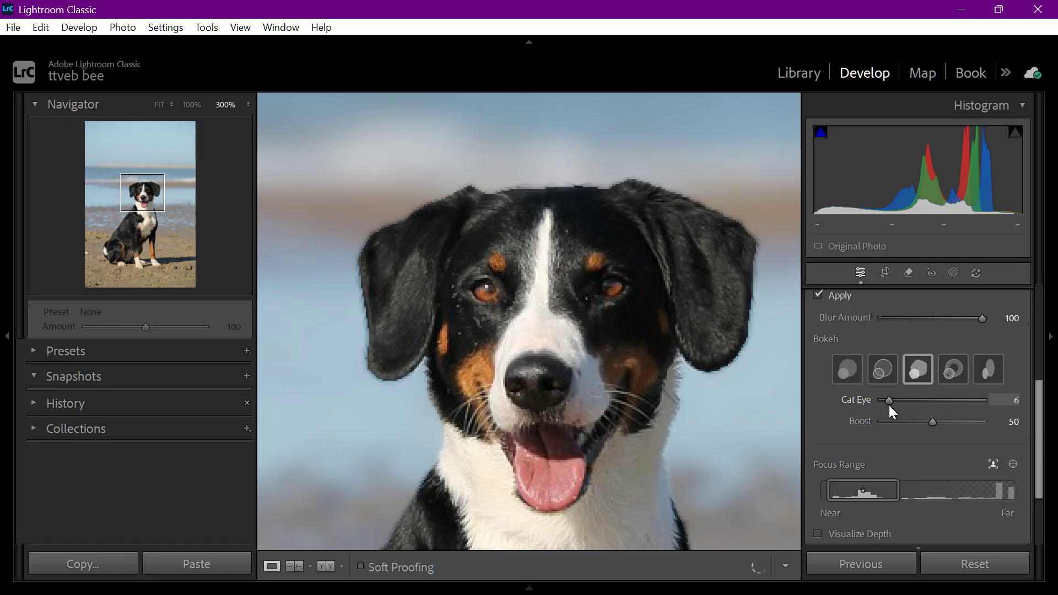
pyautogui.click(952, 404)
pyautogui.moveTo(922, 421)
pyautogui.mouseDown()
pyautogui.moveTo(899, 429)
pyautogui.moveTo(947, 430)
pyautogui.mouseUp()
# - Shift the Lens Blur focus range slightly farther from the camera, to 10–46, and check the whole photo
pyautogui.scroll(-2, 910, 452)
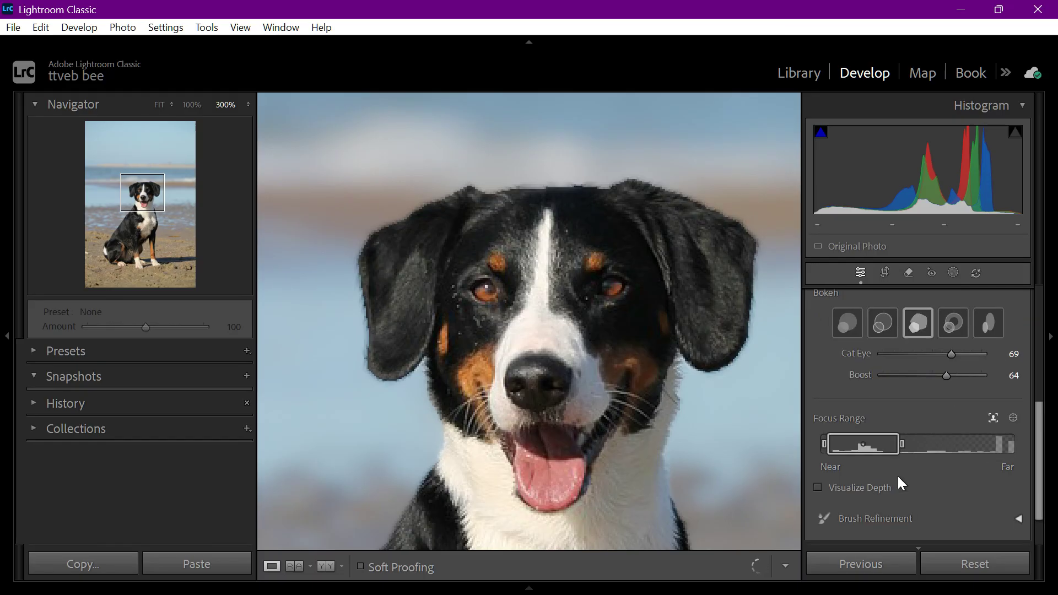
pyautogui.moveTo(738, 416); pyautogui.dragTo(640, 309)
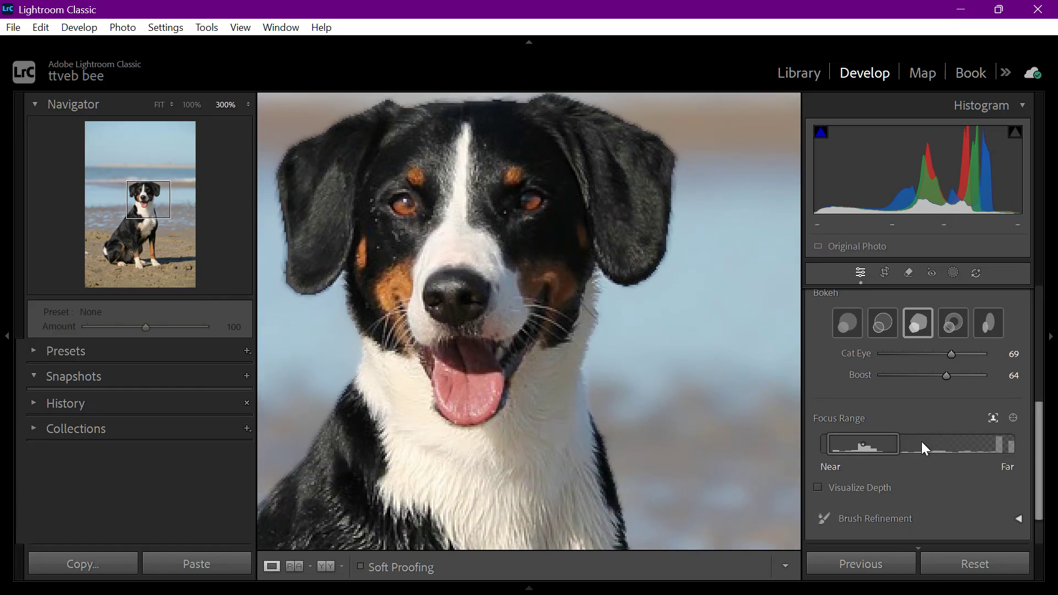
pyautogui.moveTo(891, 445)
pyautogui.moveTo(888, 443)
pyautogui.mouseDown()
pyautogui.moveTo(996, 453)
pyautogui.moveTo(853, 452)
pyautogui.moveTo(918, 455)
pyautogui.moveTo(898, 455)
pyautogui.mouseUp()
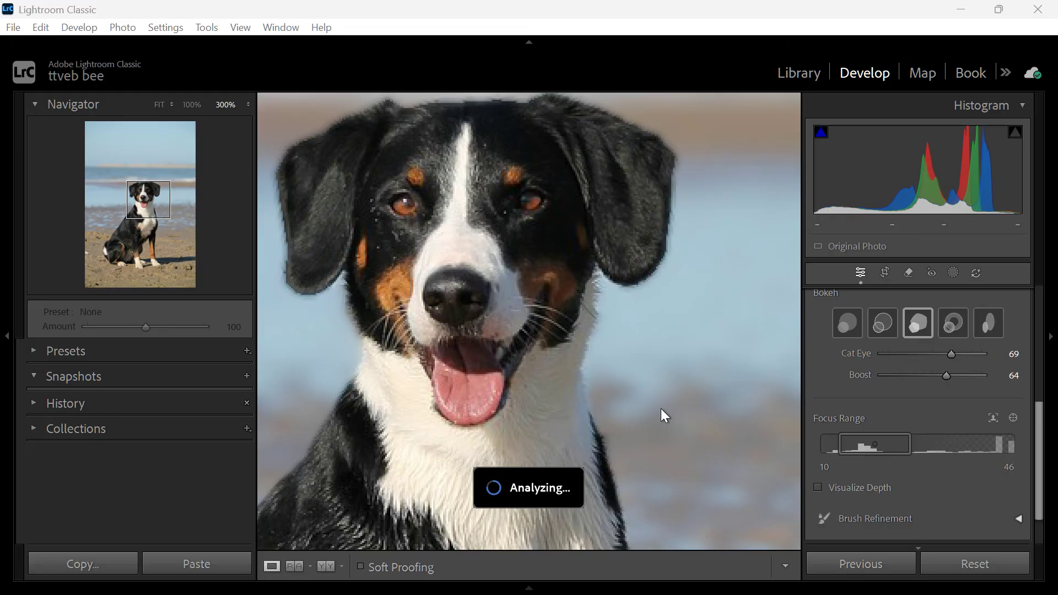
pyautogui.click(716, 439)
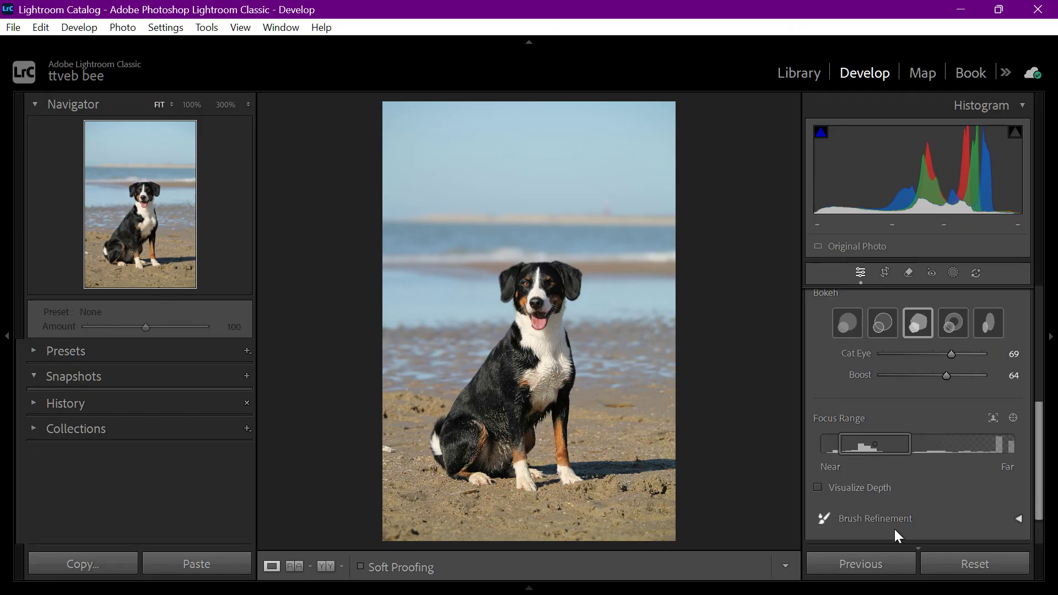
# - Reset all edits on the photo and mask the background by inverting a Select Subject mask of the dog
pyautogui.click(972, 568)
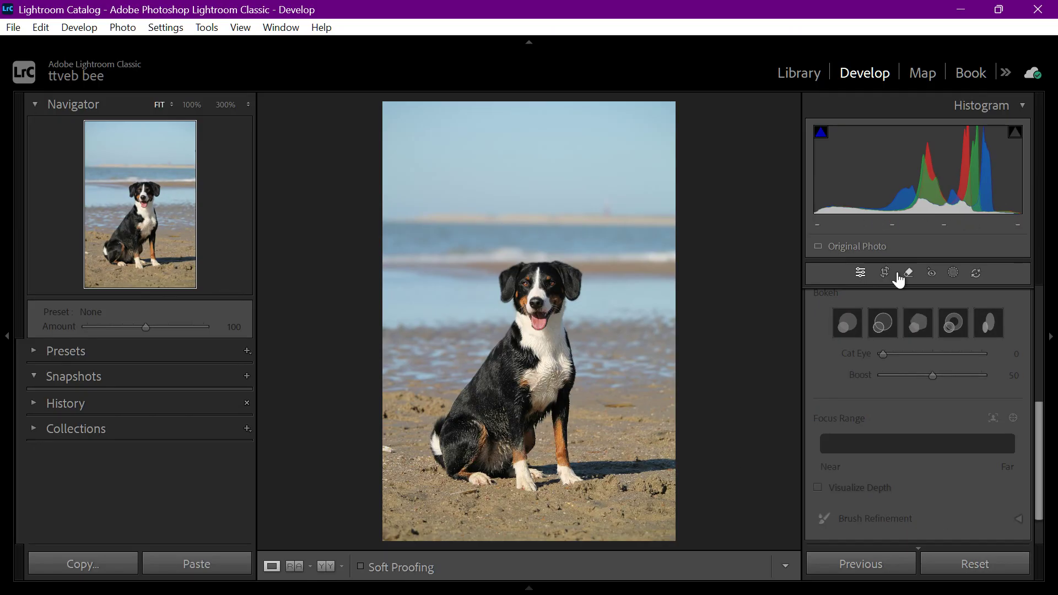
pyautogui.click(954, 273)
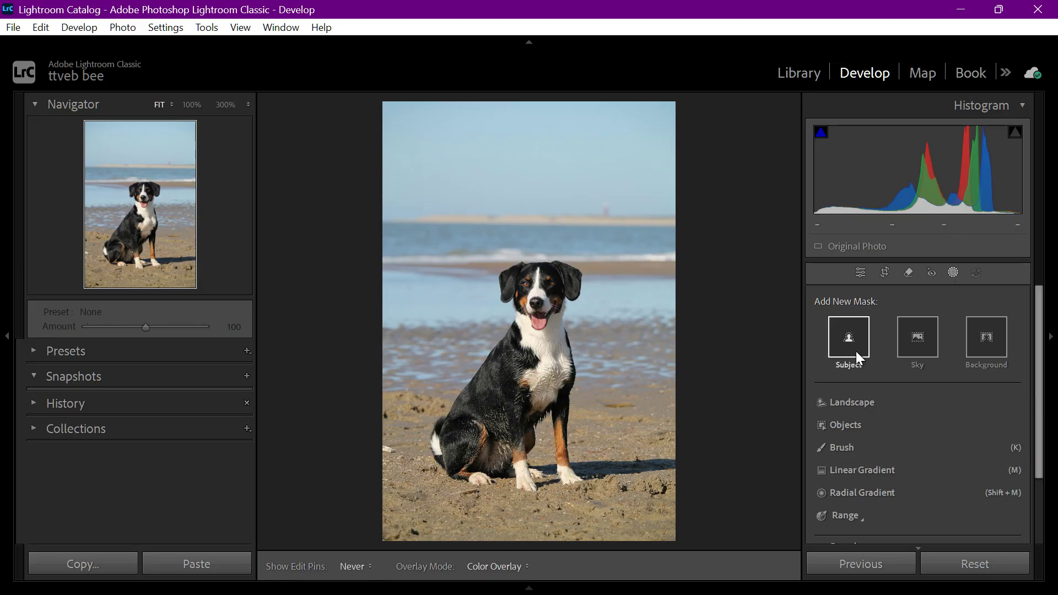
pyautogui.click(857, 356)
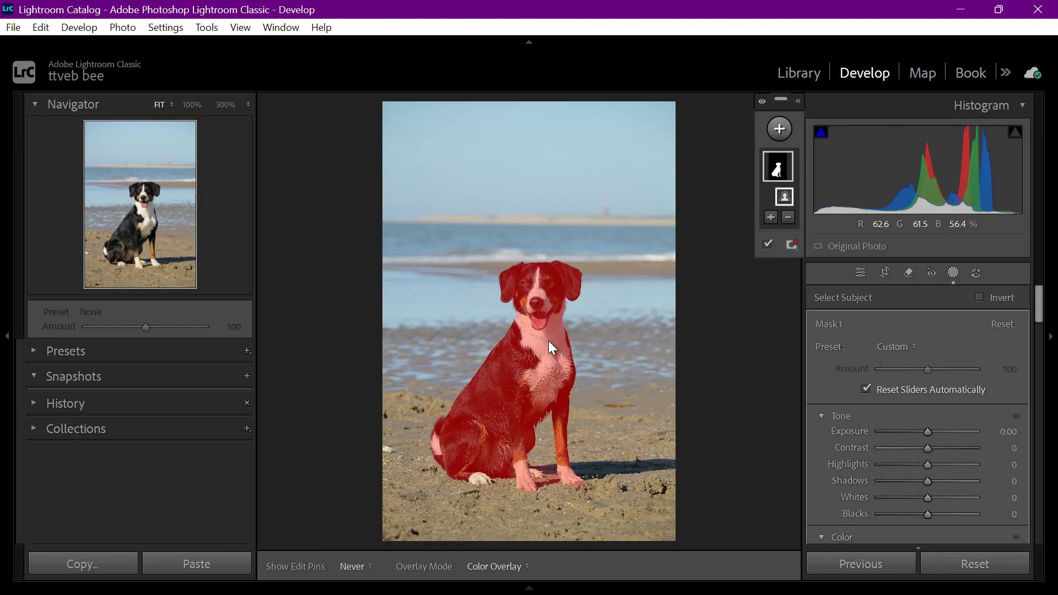
pyautogui.rightClick(786, 155)
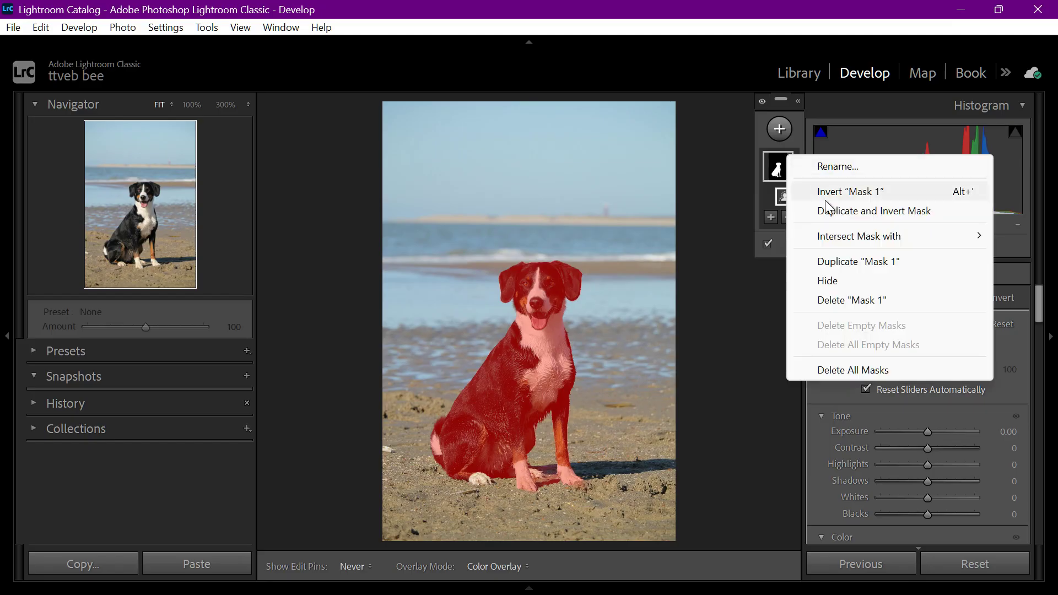
pyautogui.press('Escape')
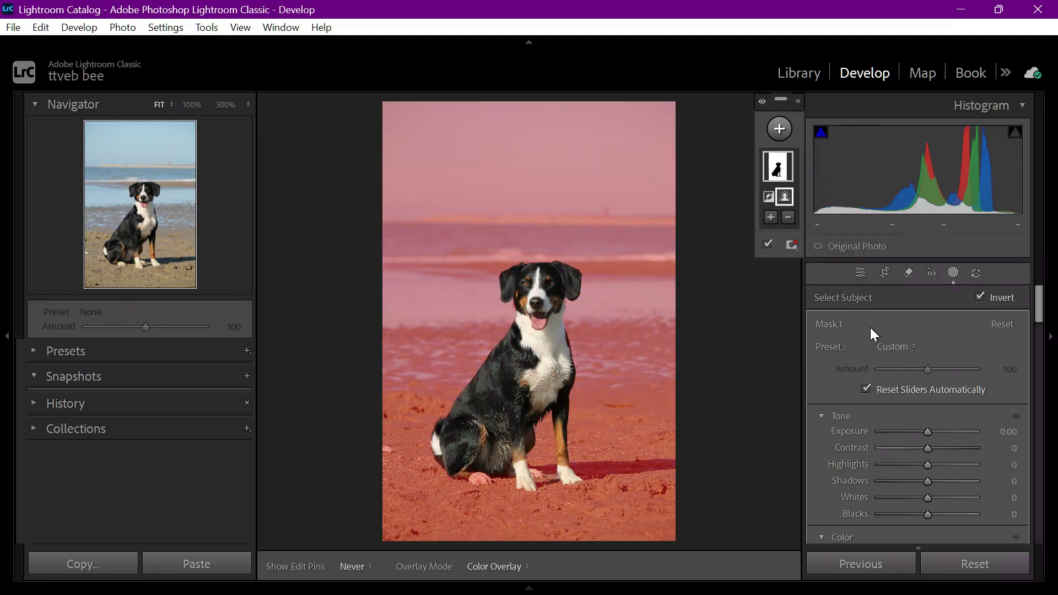
# - Soften the masked background by setting Texture to −53 and Clarity to −43
pyautogui.scroll(-3, 874, 337)
pyautogui.scroll(-10, 892, 390)
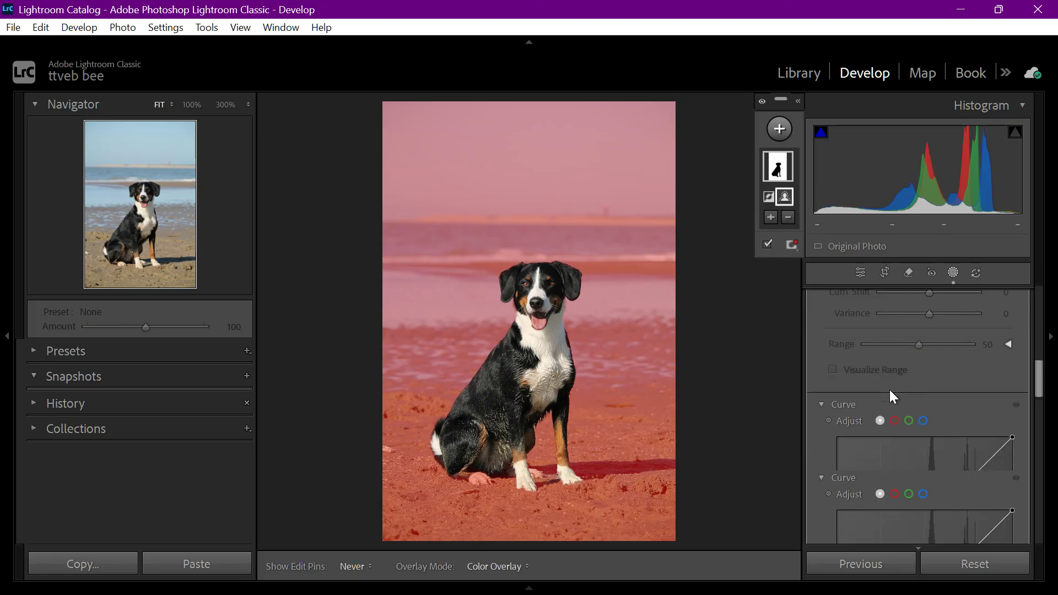
pyautogui.scroll(-3, 890, 389)
pyautogui.scroll(4, 889, 389)
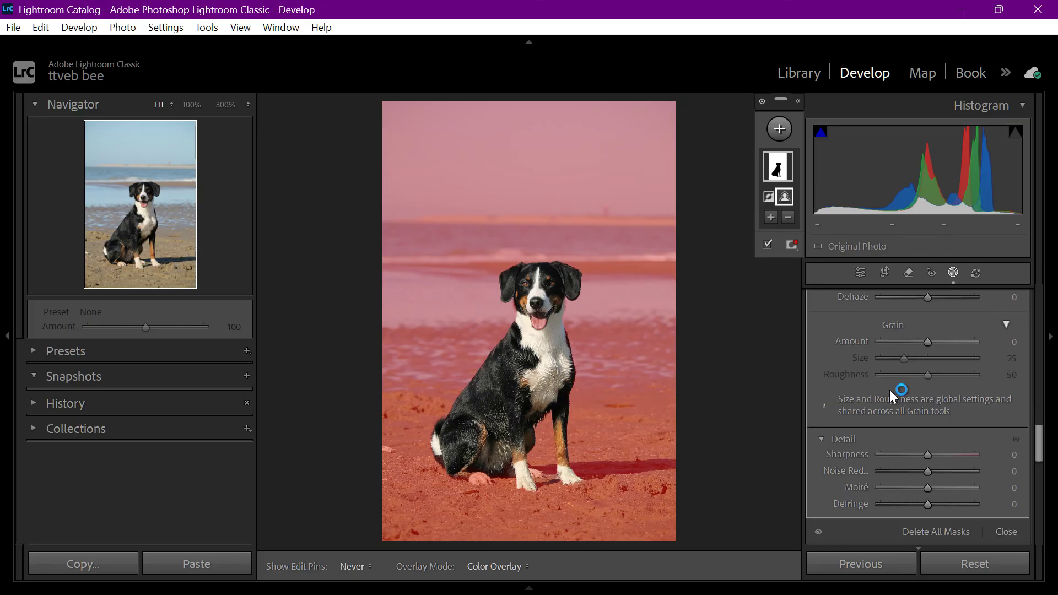
pyautogui.moveTo(922, 352); pyautogui.dragTo(901, 346)
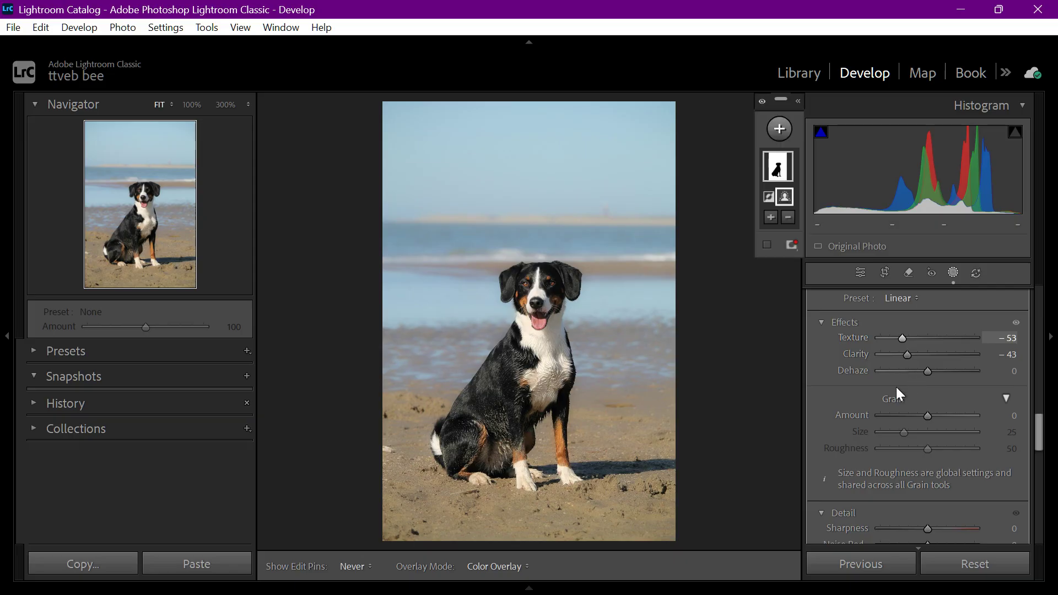
# - Set the background mask's Sharpness to −48
pyautogui.scroll(2, 896, 389)
pyautogui.scroll(-6, 896, 393)
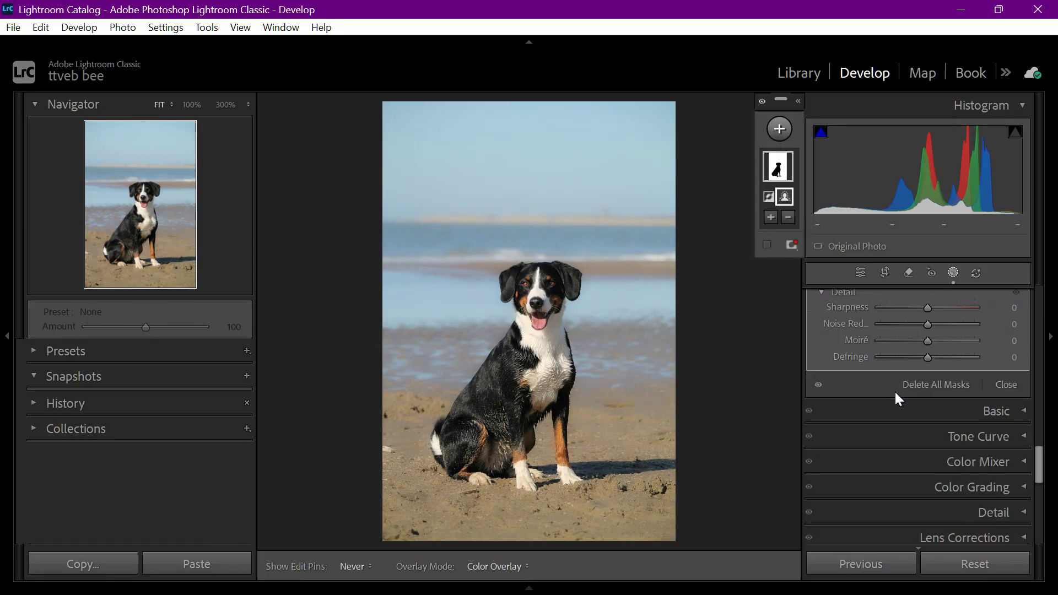
pyautogui.moveTo(905, 388); pyautogui.dragTo(906, 388)
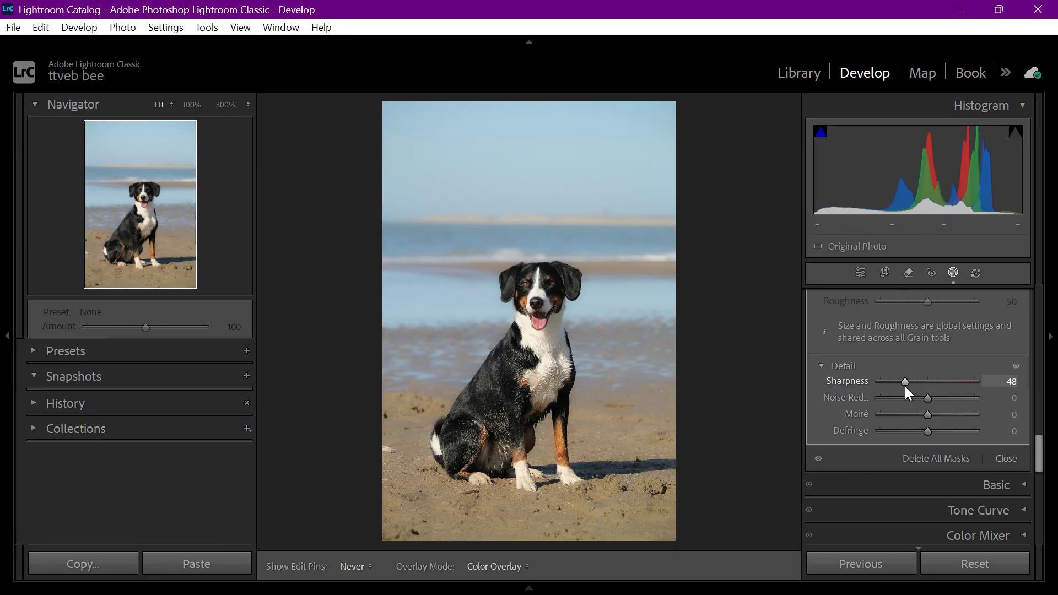
# - Darken the masked background by setting its Exposure to −0.65
pyautogui.scroll(3, 907, 387)
pyautogui.scroll(12, 924, 364)
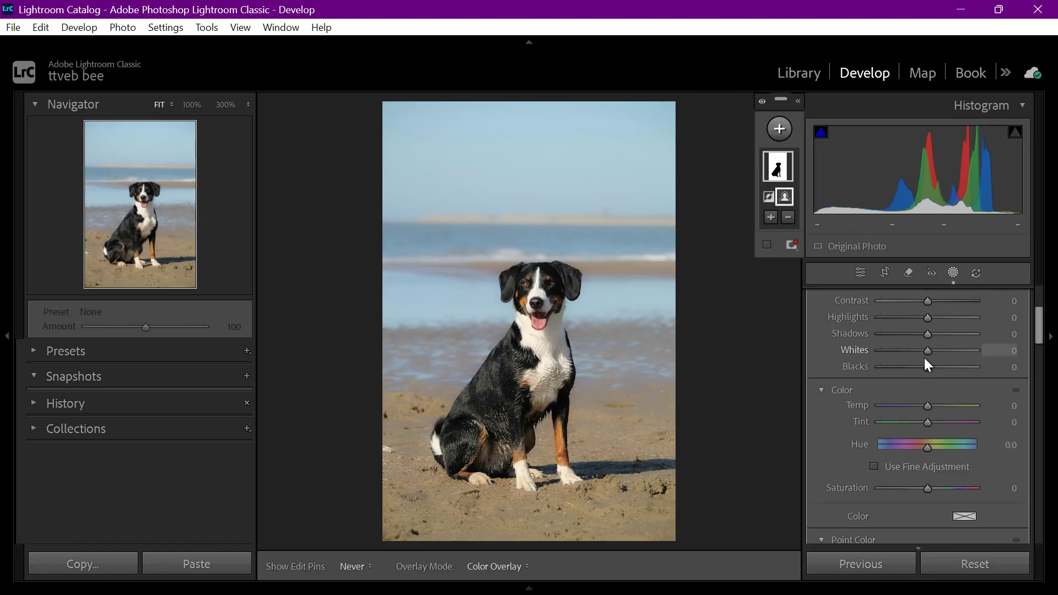
pyautogui.moveTo(924, 435)
pyautogui.mouseDown()
pyautogui.moveTo(905, 436)
pyautogui.moveTo(915, 448)
pyautogui.mouseUp()
# - Shape the background mask's tone curve into an S-curve, lowering a shadow point and raising a highlight point to about 207/223
pyautogui.scroll(-2, 905, 449)
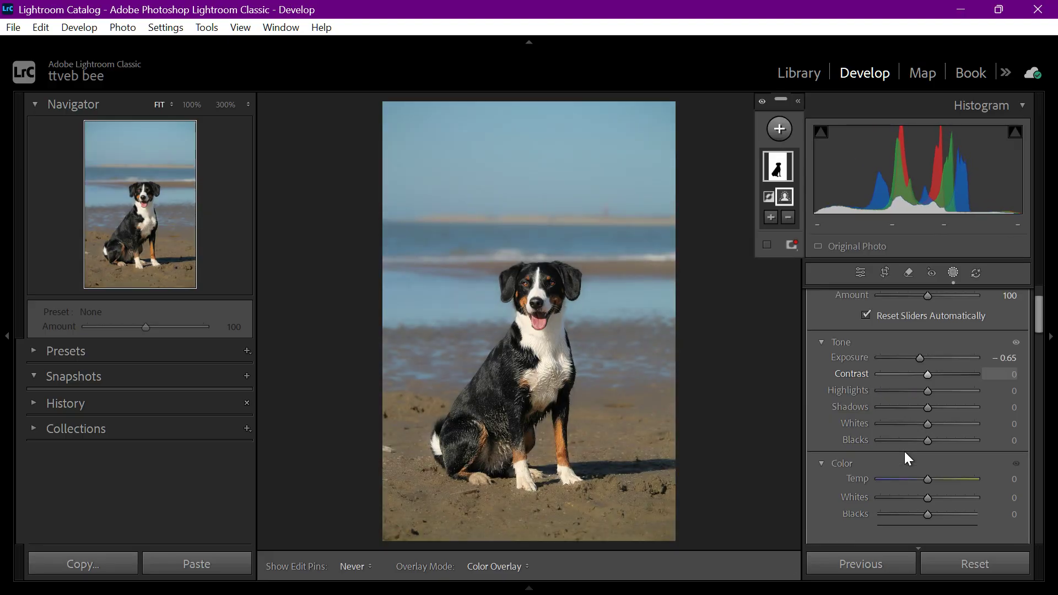
pyautogui.scroll(-5, 894, 455)
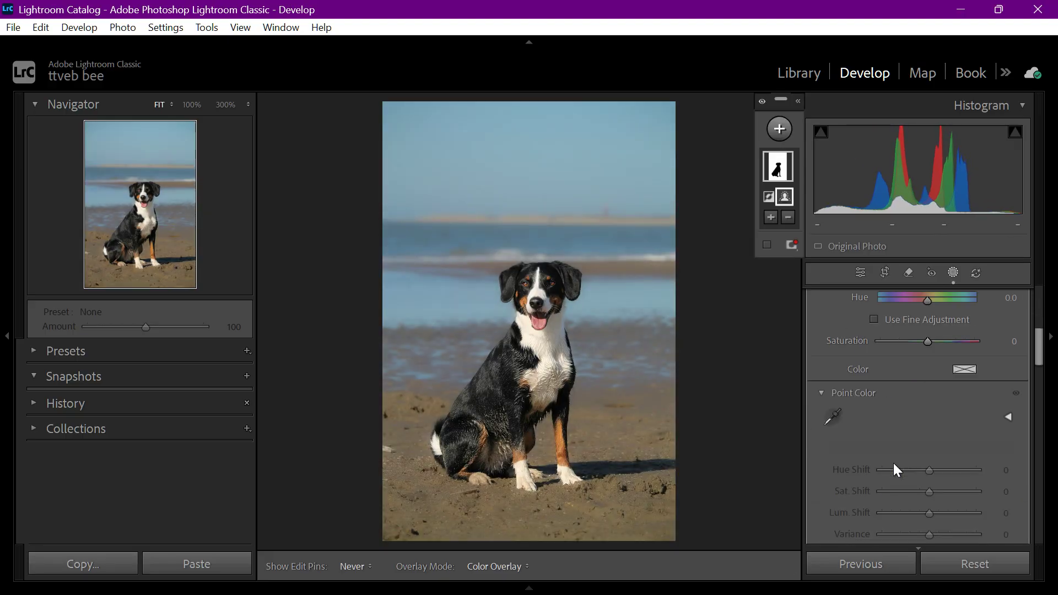
pyautogui.scroll(-4, 894, 466)
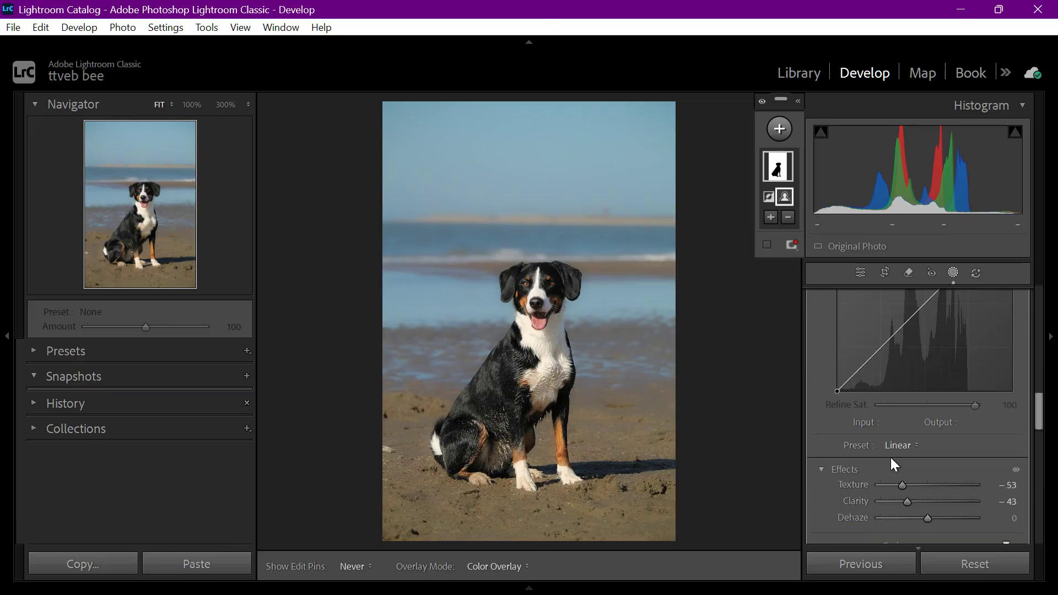
pyautogui.scroll(1, 893, 465)
pyautogui.scroll(1, 912, 398)
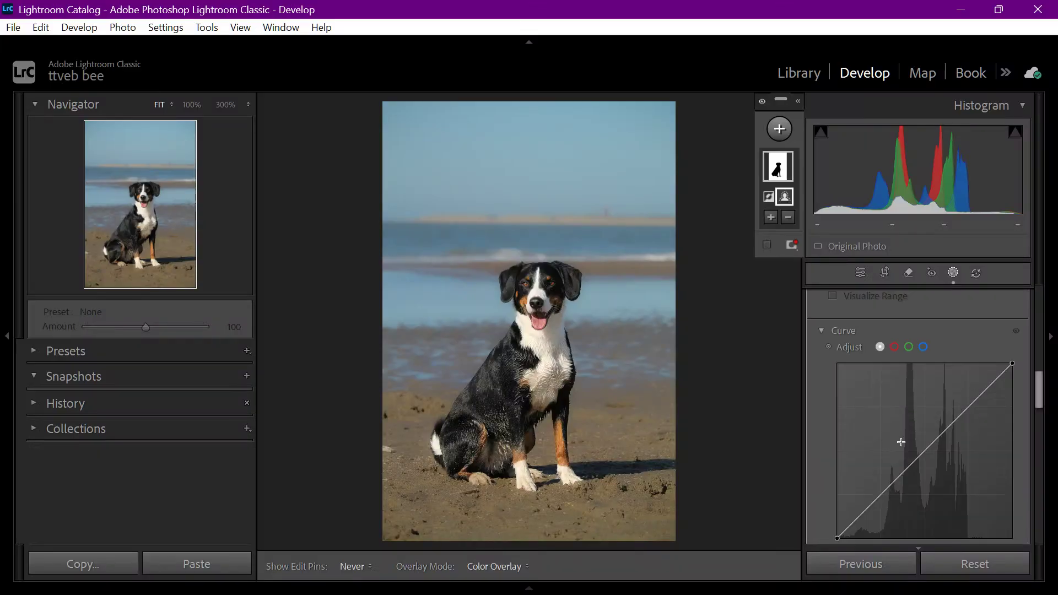
pyautogui.moveTo(891, 490)
pyautogui.mouseDown()
pyautogui.moveTo(897, 515)
pyautogui.moveTo(884, 505)
pyautogui.mouseUp()
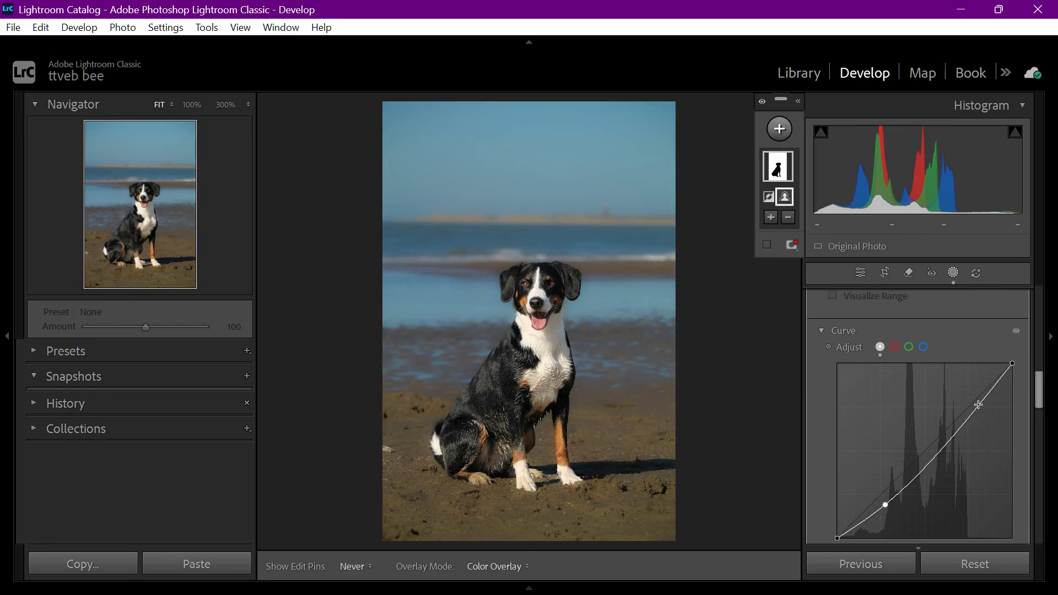
pyautogui.moveTo(979, 401); pyautogui.dragTo(981, 385)
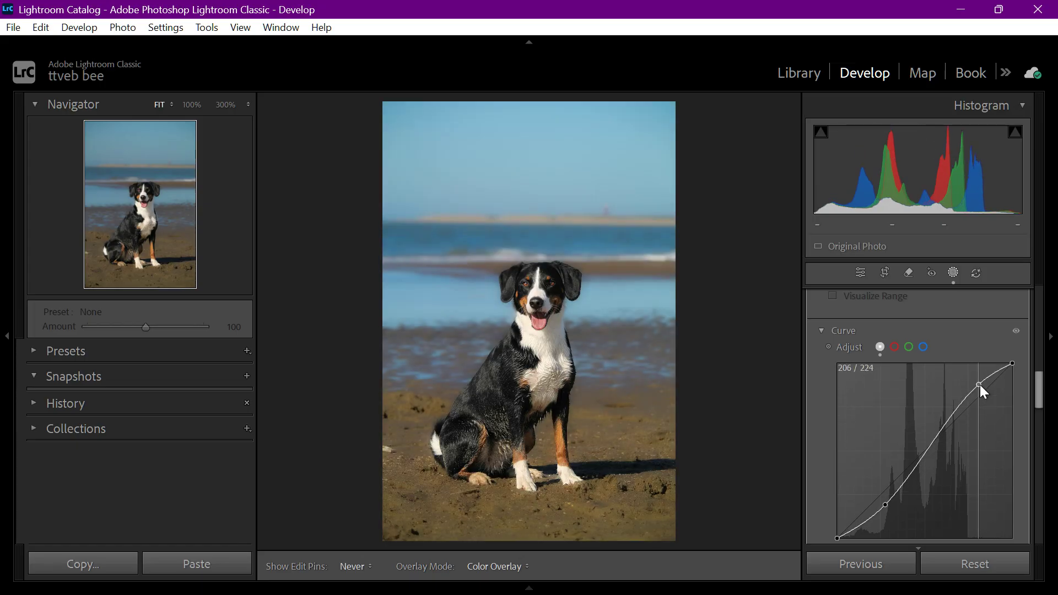
pyautogui.scroll(-3, 873, 421)
pyautogui.scroll(-2, 875, 426)
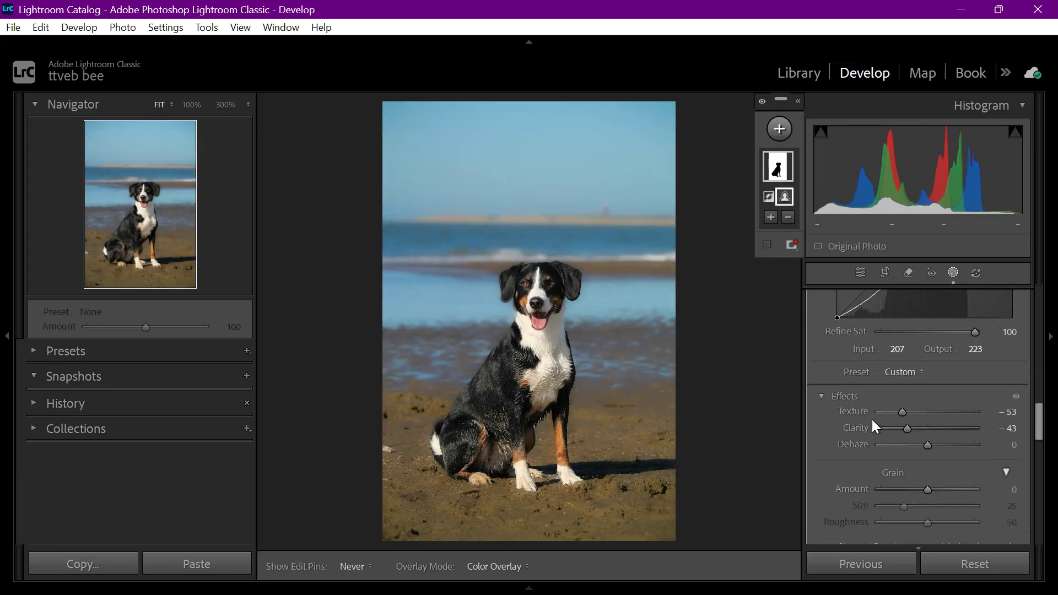